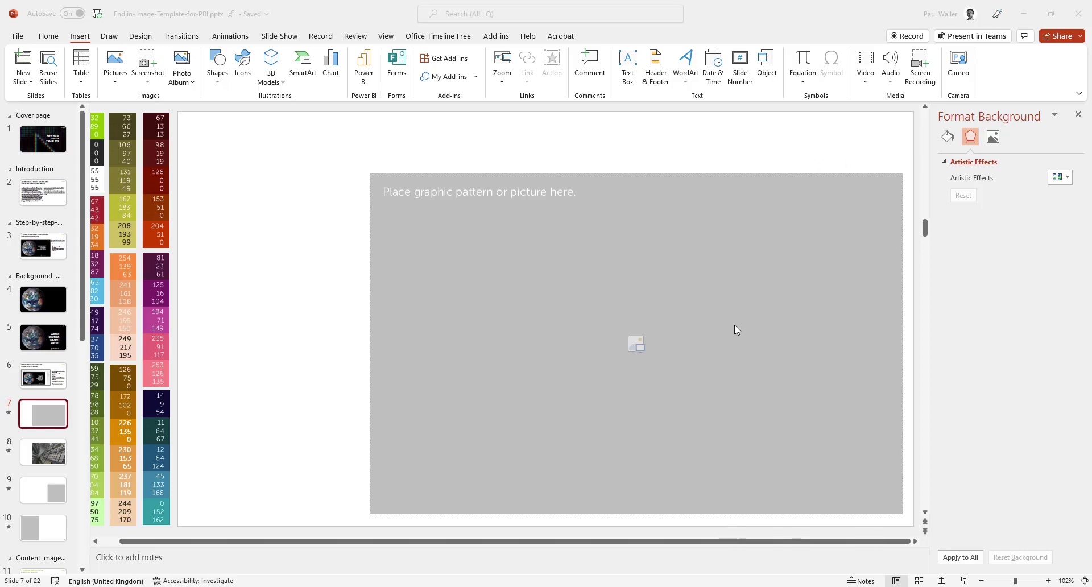
# - Insert the Unsplash JPG photo of stacked magazines with coloured tabs into the empty picture placeholder on slide 7
pyautogui.click(53, 454)
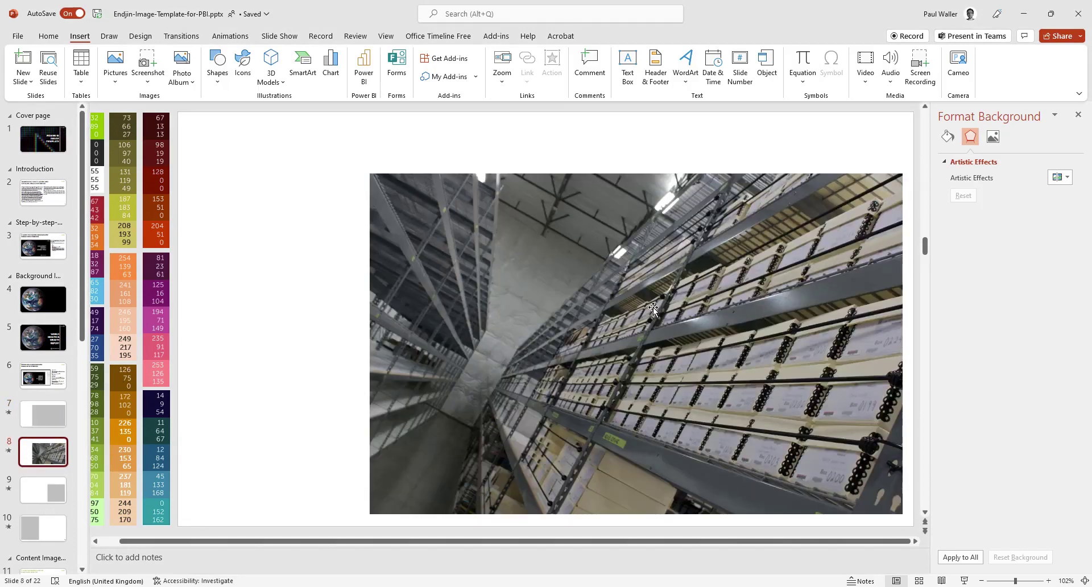
pyautogui.click(47, 419)
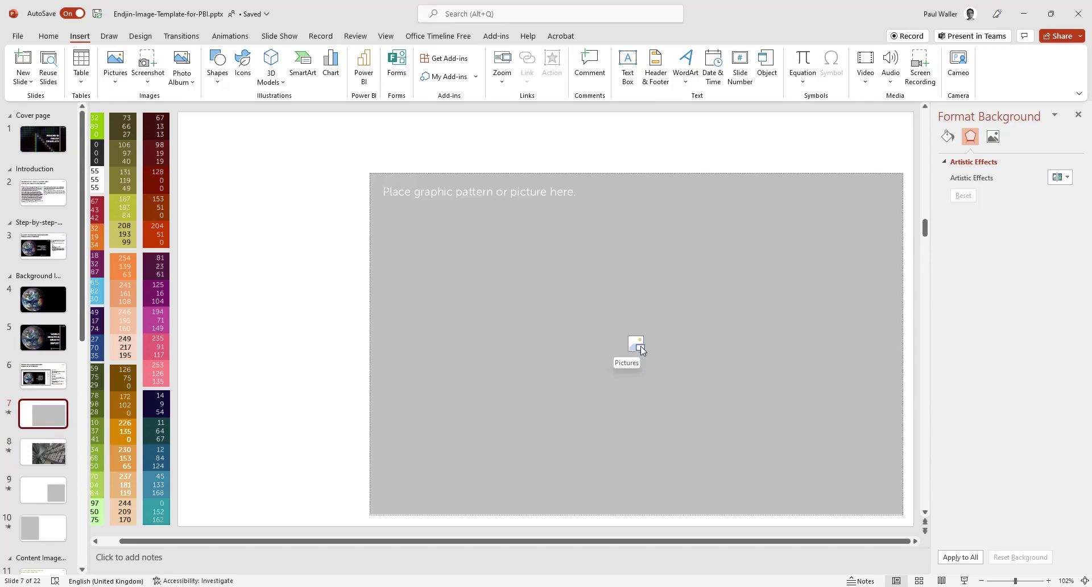
pyautogui.click(640, 346)
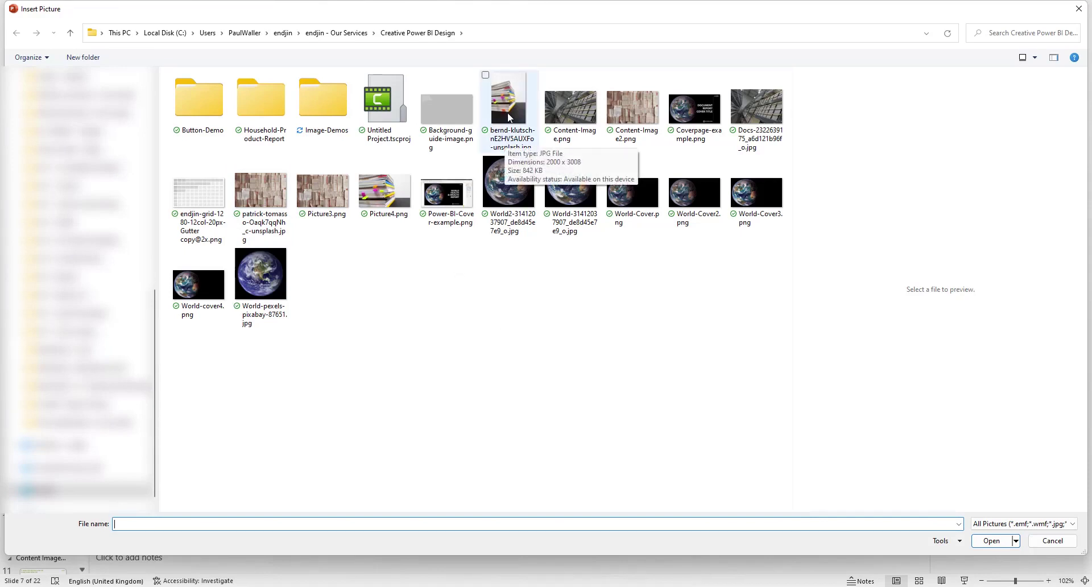
pyautogui.click(509, 118)
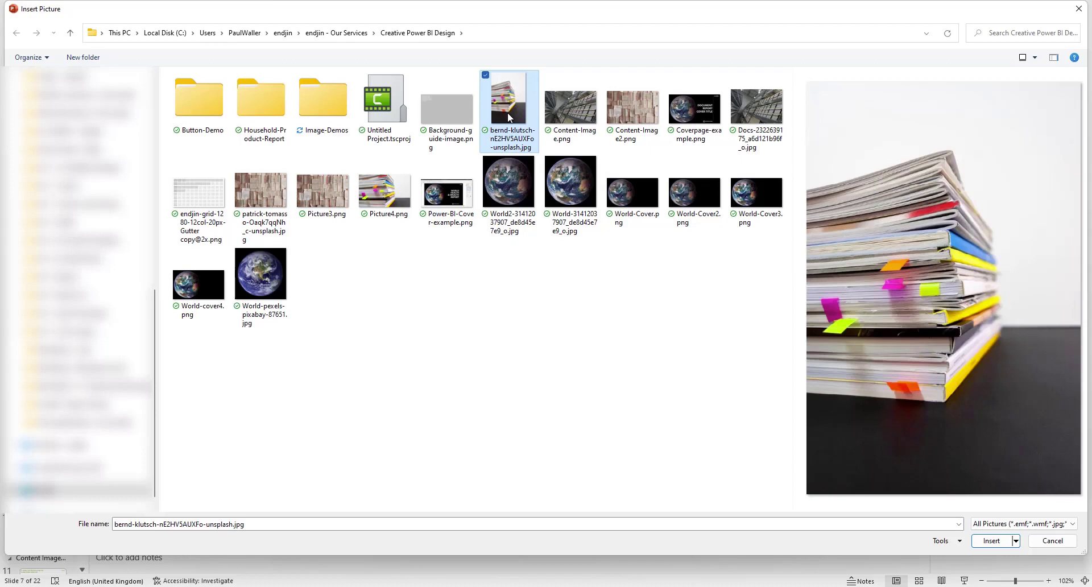
pyautogui.click(993, 541)
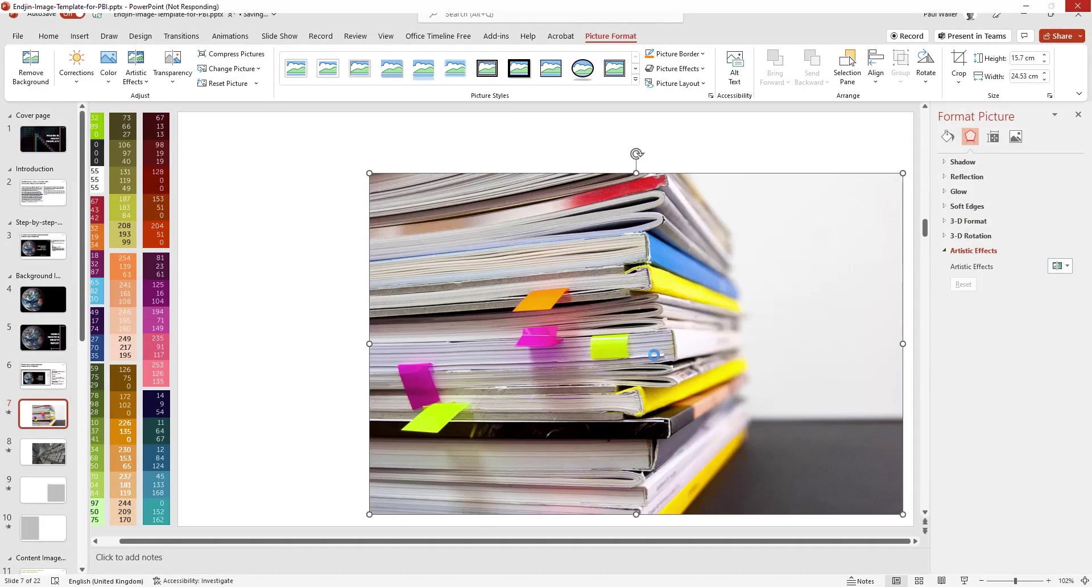
# - Save the inserted slide picture as a PNG file named Content-Image3 in the Creative Power BI Design folder
pyautogui.rightClick(596, 381)
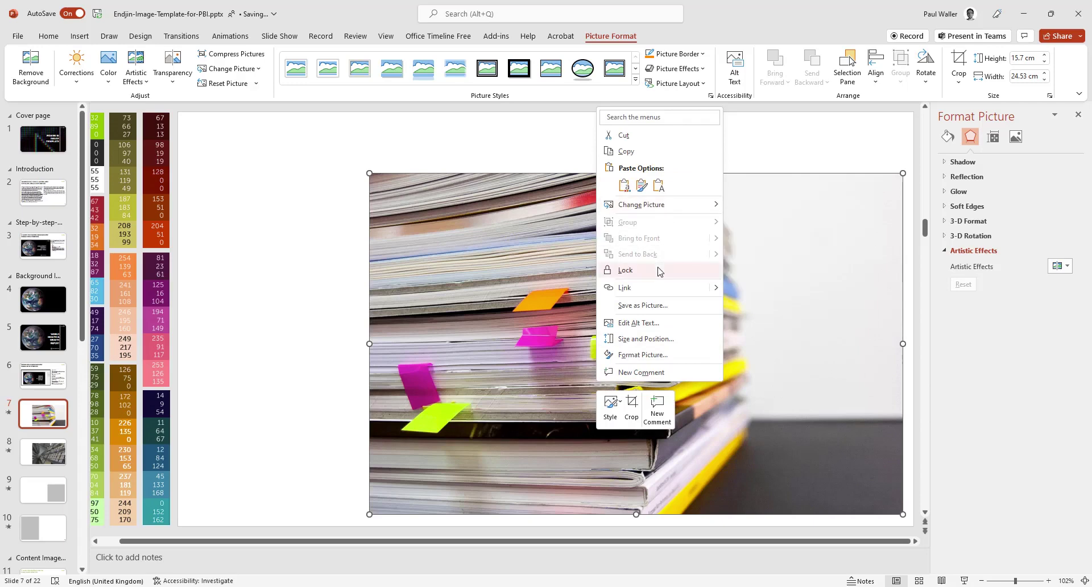
pyautogui.click(657, 306)
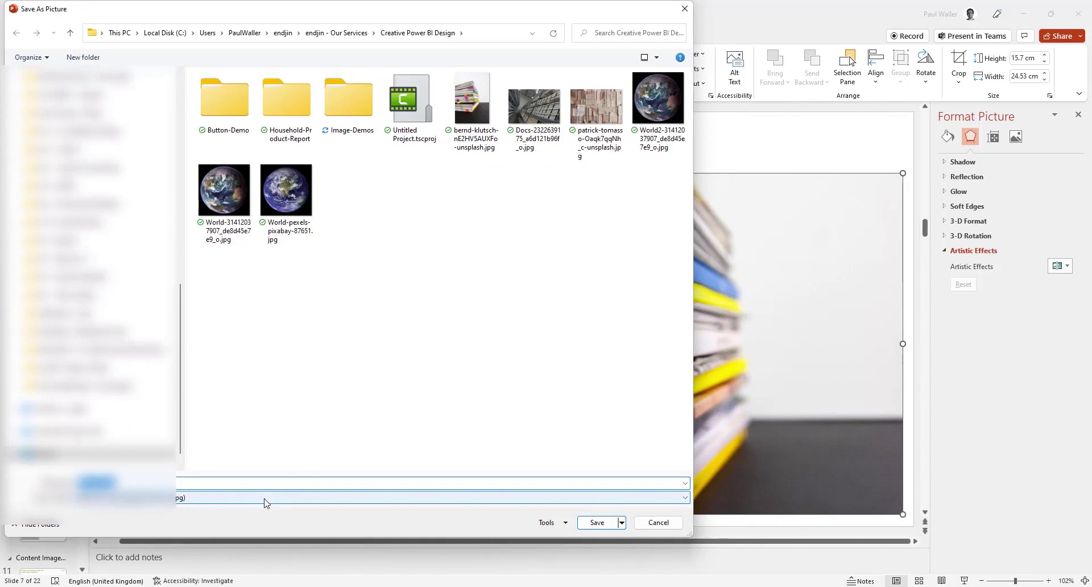
pyautogui.click(677, 500)
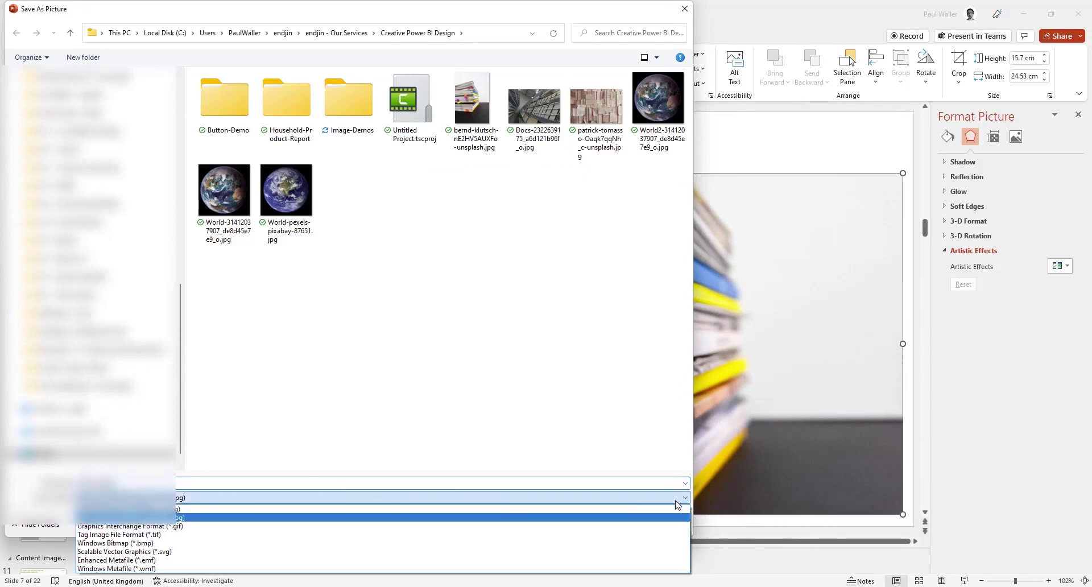
pyautogui.click(677, 510)
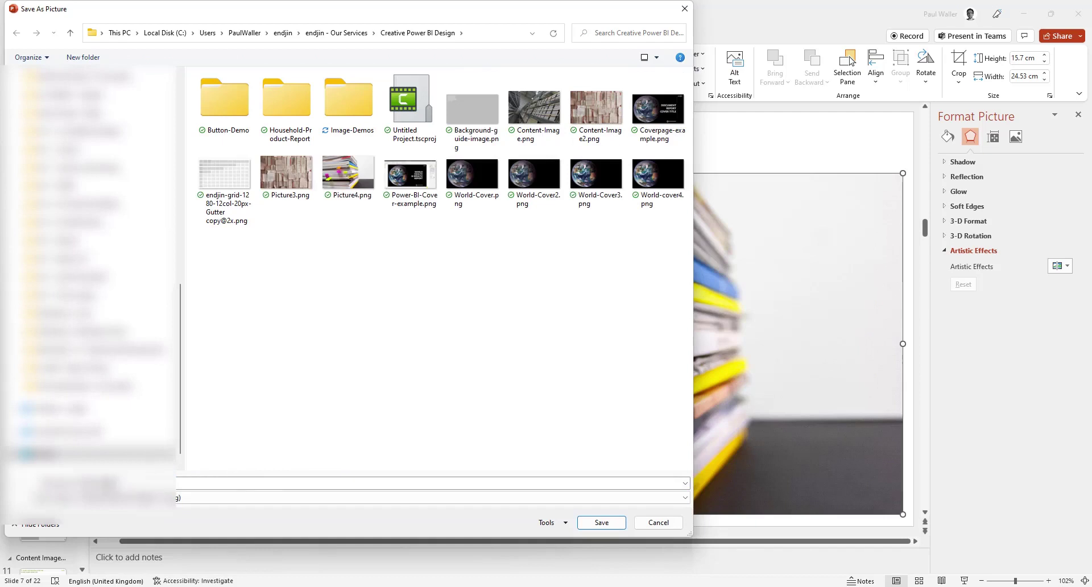
pyautogui.click(98, 483)
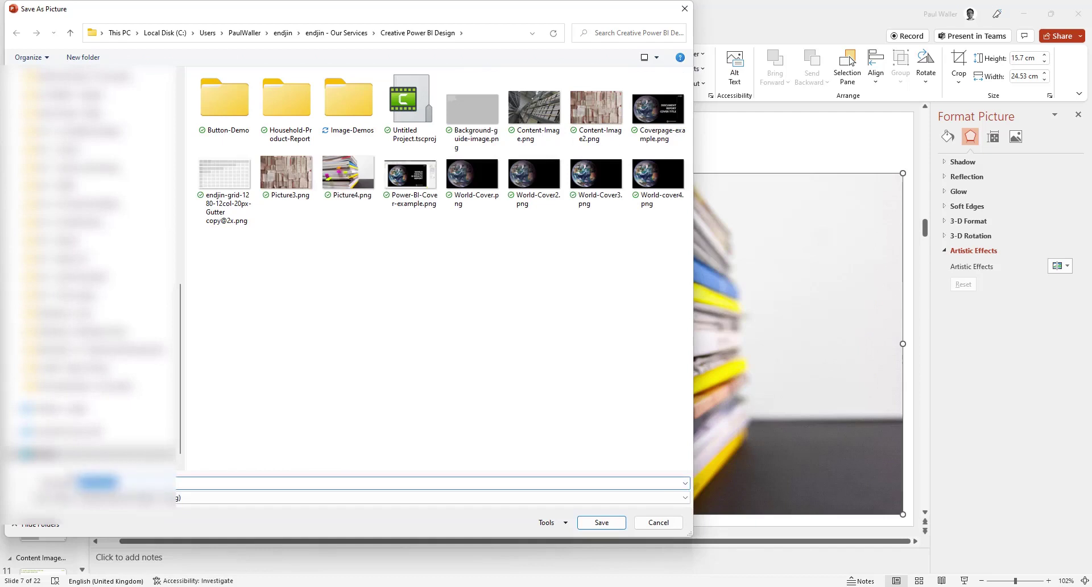
pyautogui.write('Content-Image3')
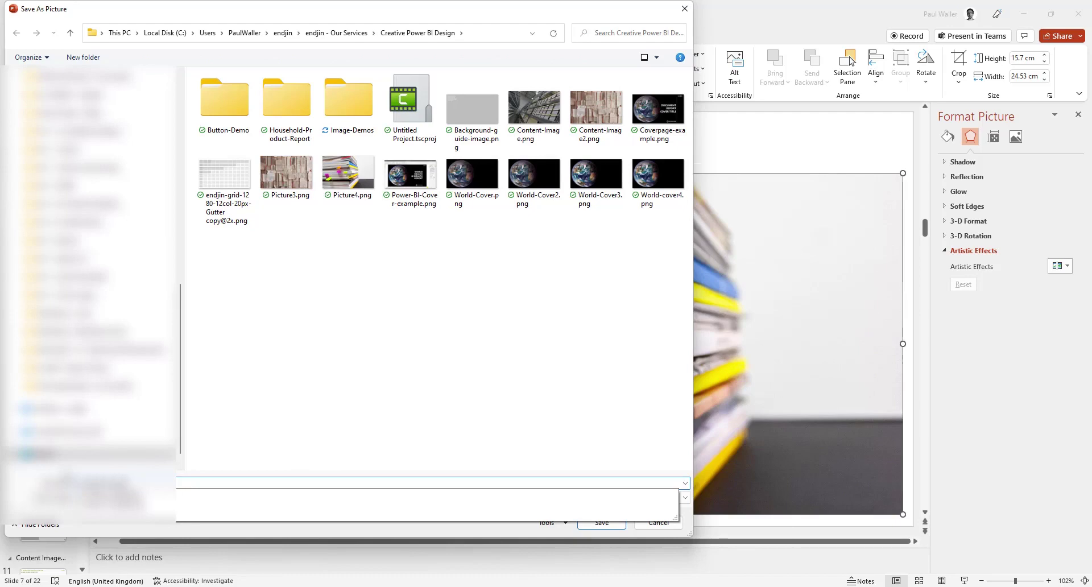
pyautogui.press('Return')
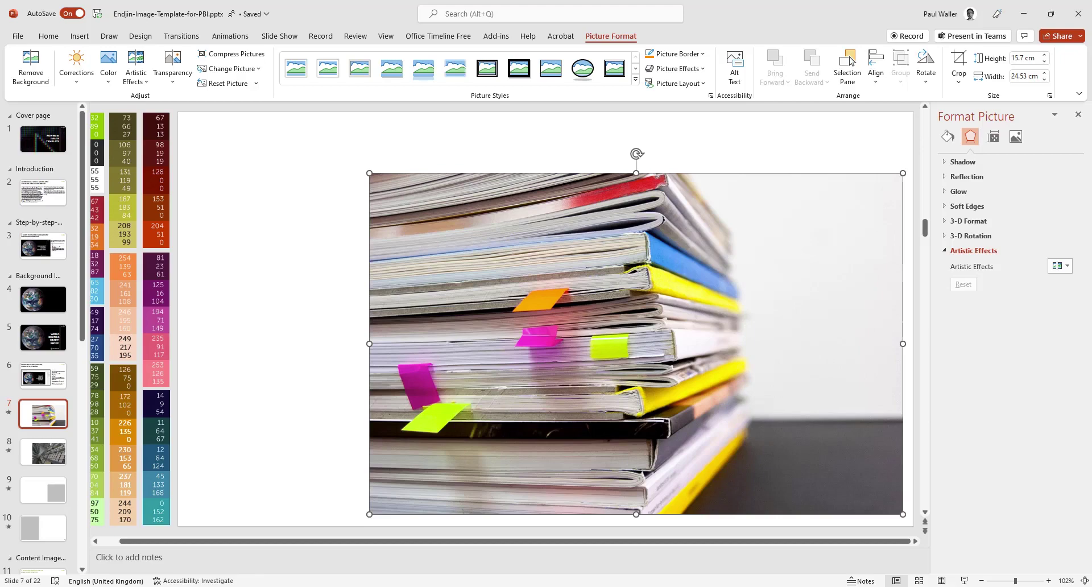
# - Switch to the demo-report in Power BI Desktop and insert Content-Image3.png on the Documentation page
pyautogui.moveTo(671, 585)
pyautogui.click(672, 538)
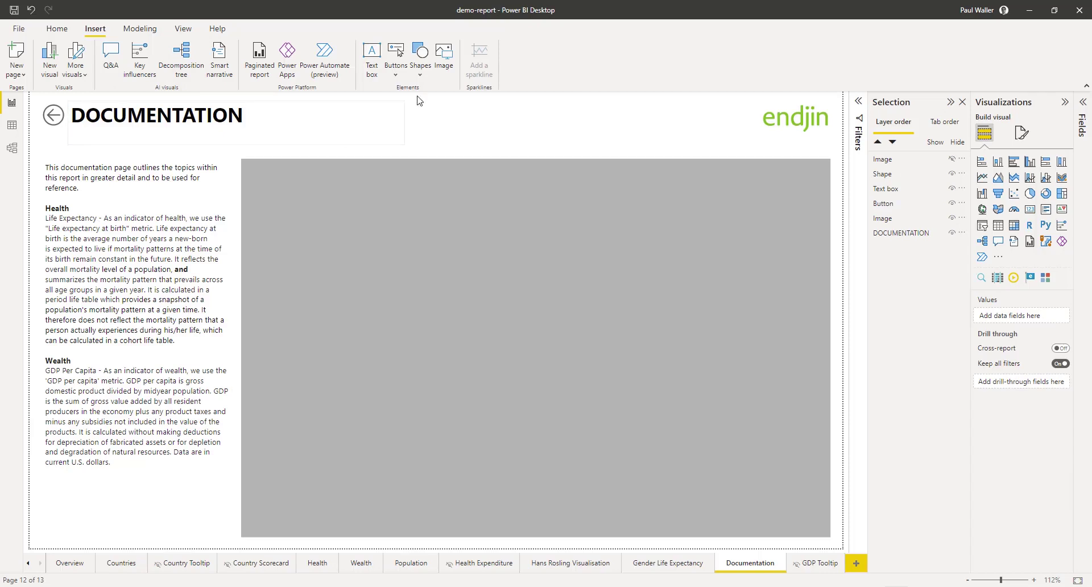
pyautogui.click(444, 57)
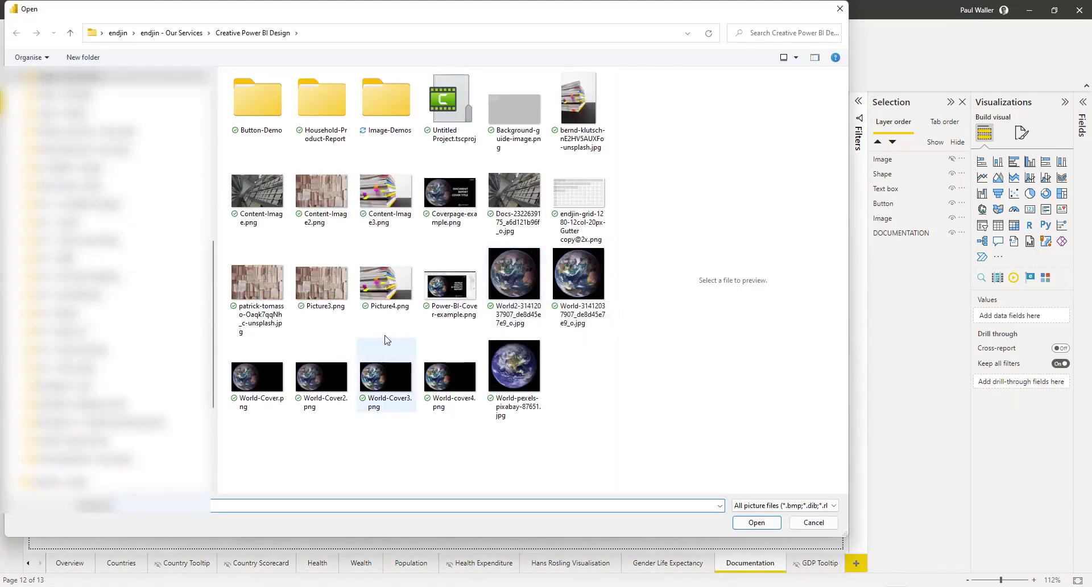
pyautogui.click(384, 198)
pyautogui.click(760, 523)
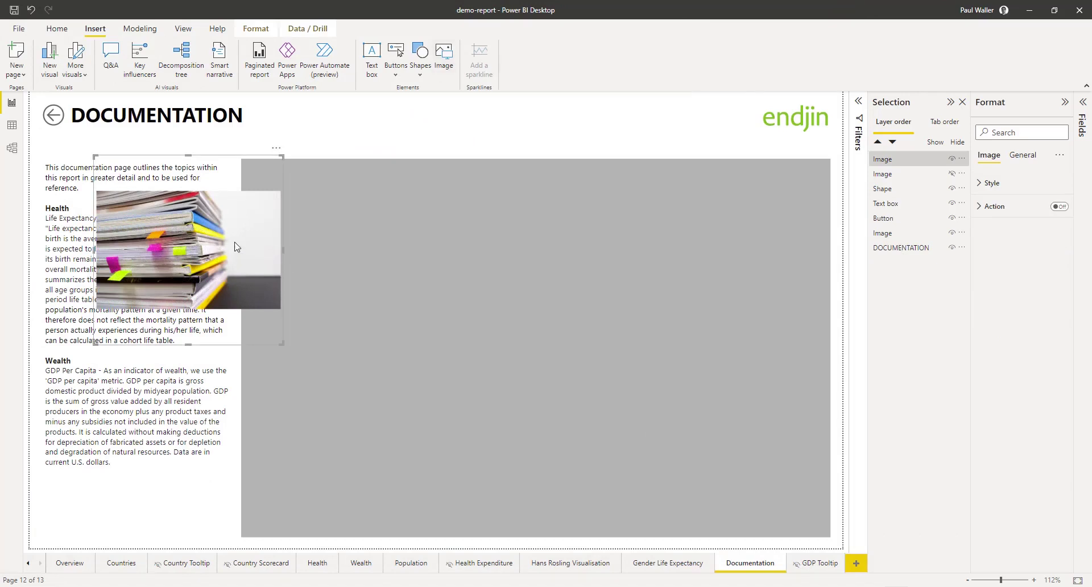
# - Move and enlarge the inserted image over the grey placeholder shape and reduce its height to 615
pyautogui.moveTo(235, 244); pyautogui.dragTo(722, 539)
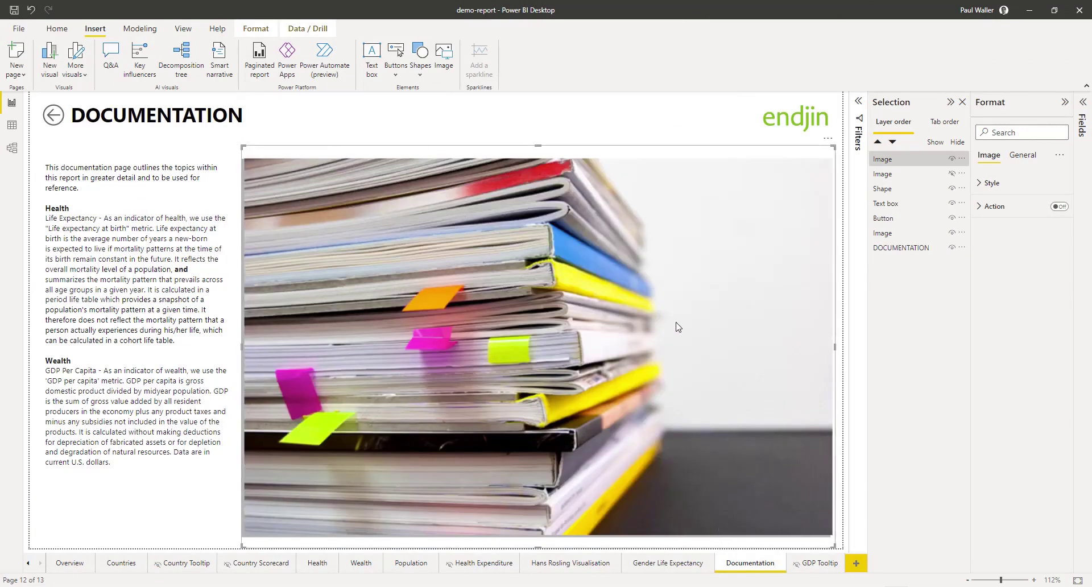
pyautogui.click(1024, 155)
pyautogui.click(1001, 183)
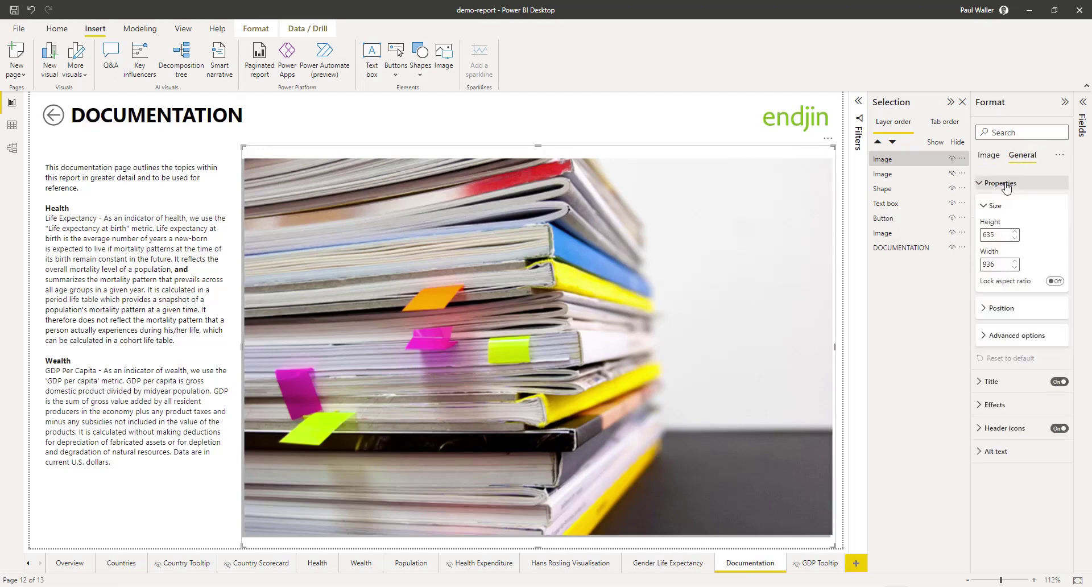
pyautogui.click(1016, 239)
pyautogui.click(1015, 238)
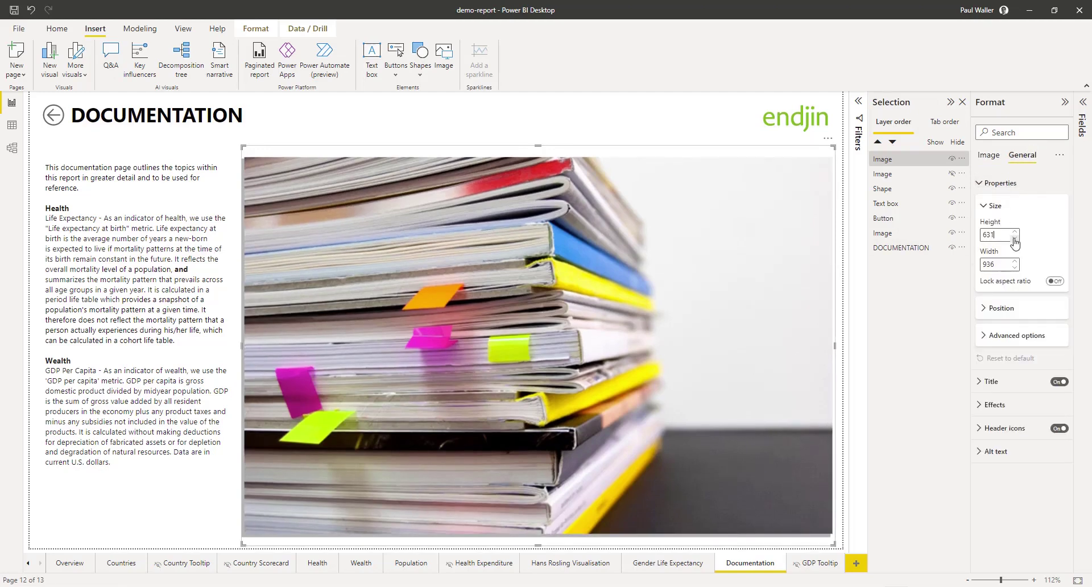
pyautogui.click(1016, 239)
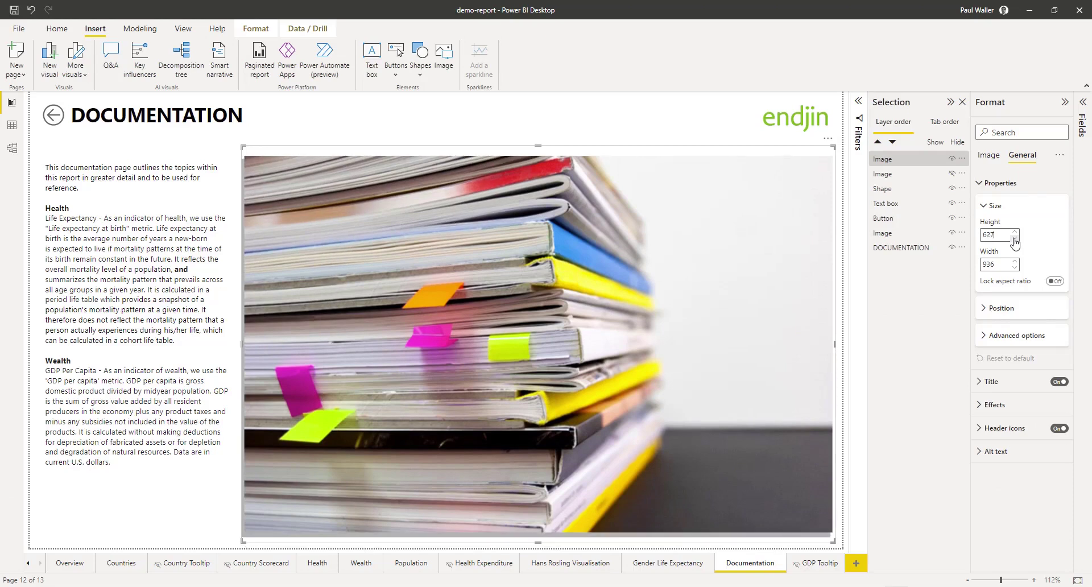
pyautogui.click(1016, 239)
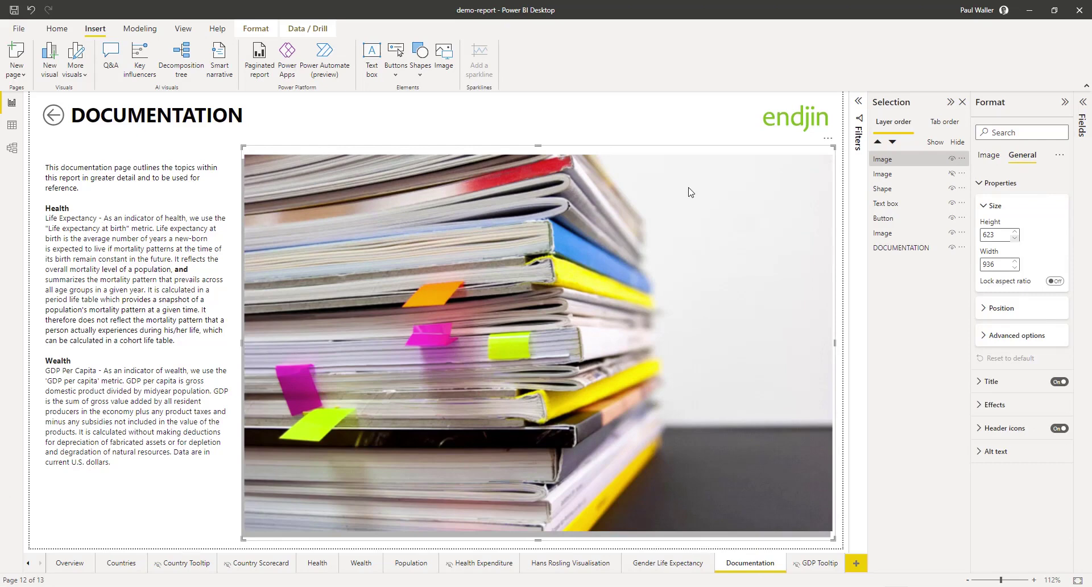
pyautogui.moveTo(690, 192); pyautogui.dragTo(698, 188)
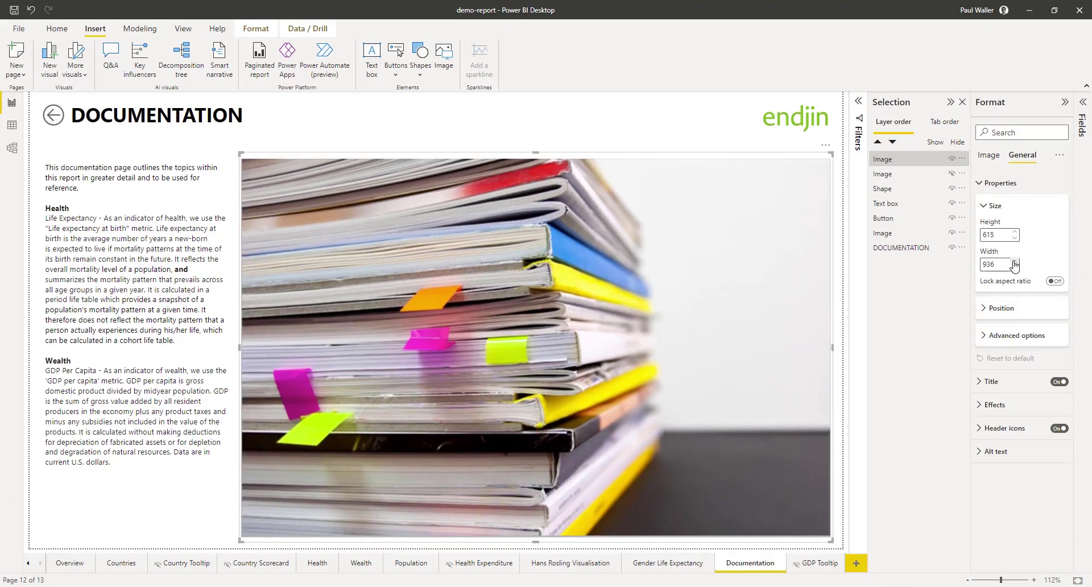
# - Set the image's width to 938 and its position to 329 horizontal and 96 vertical
pyautogui.click(1015, 262)
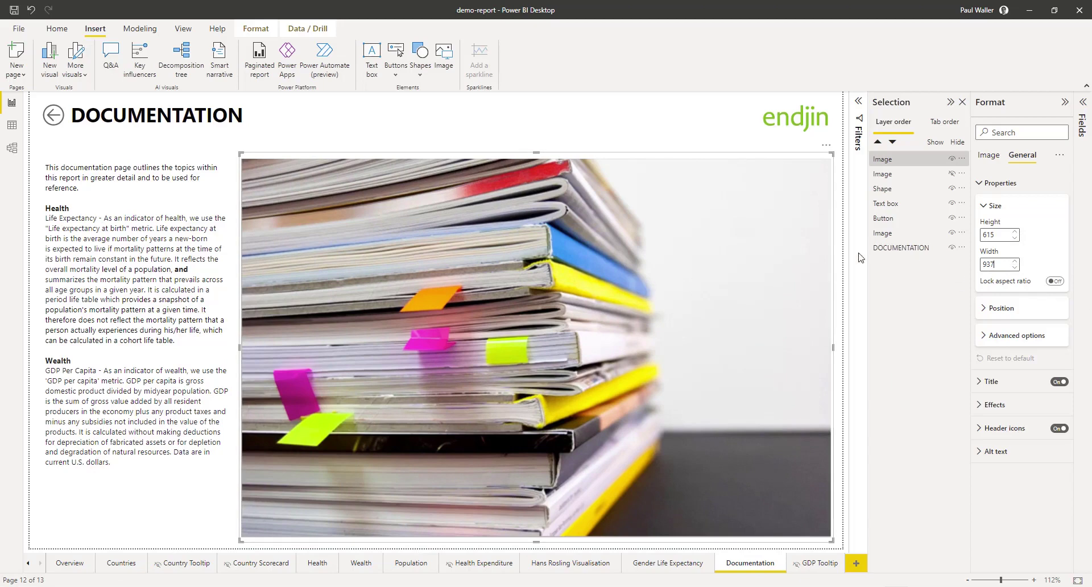
pyautogui.click(1015, 262)
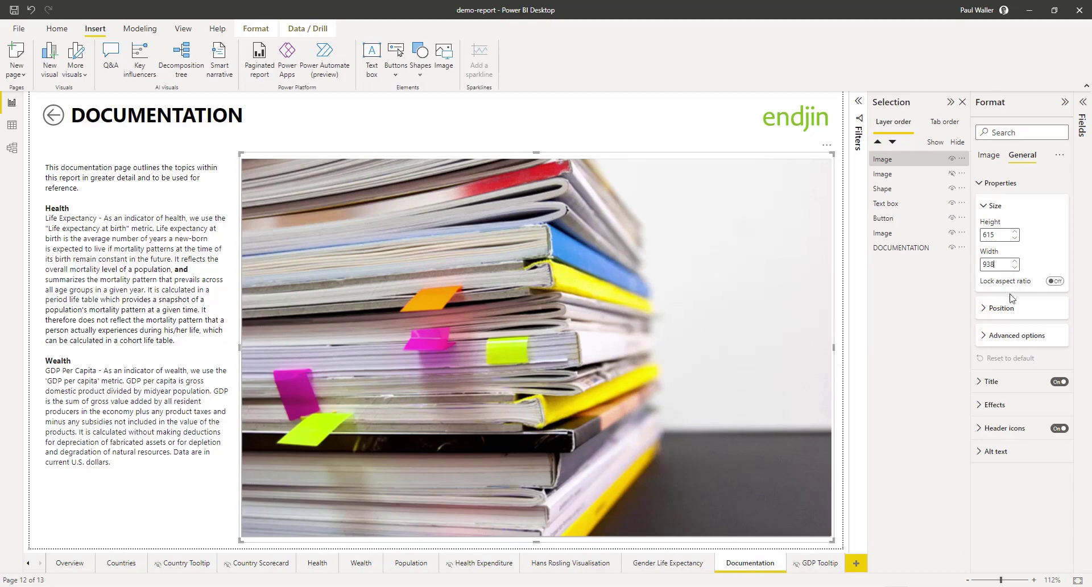
pyautogui.click(1017, 312)
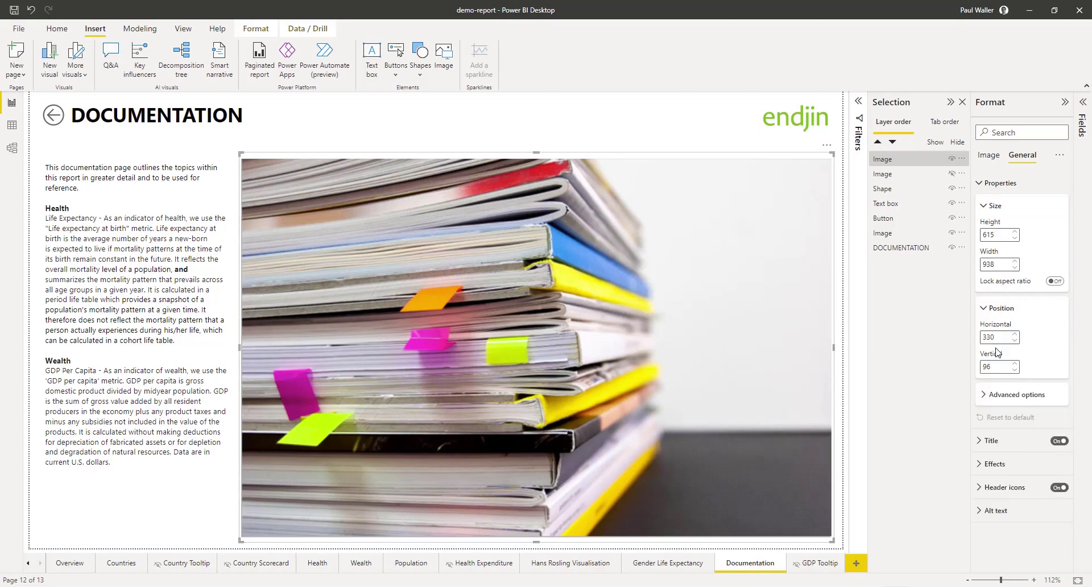
pyautogui.click(1015, 370)
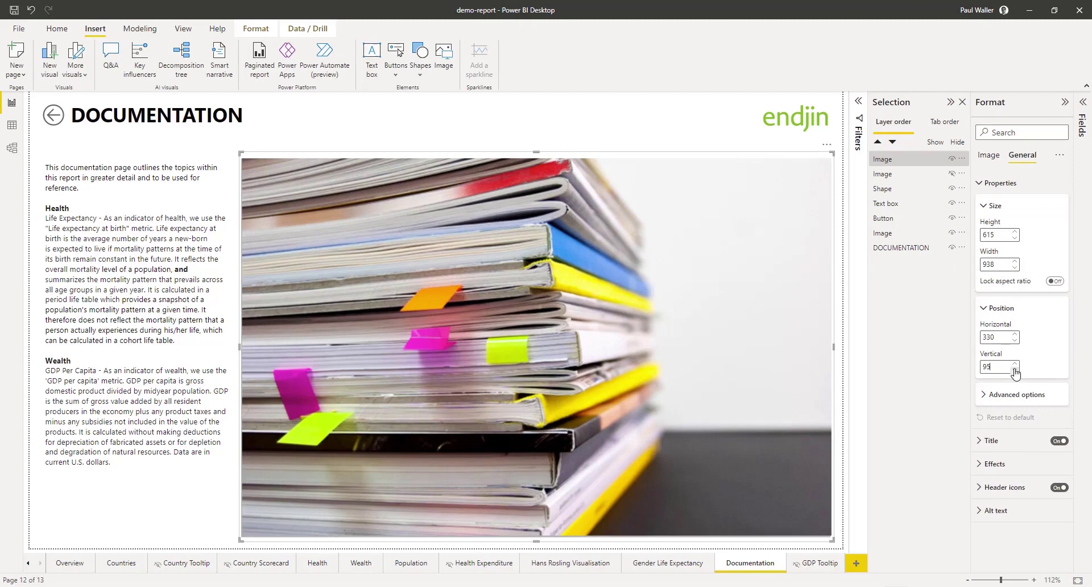
pyautogui.click(1016, 363)
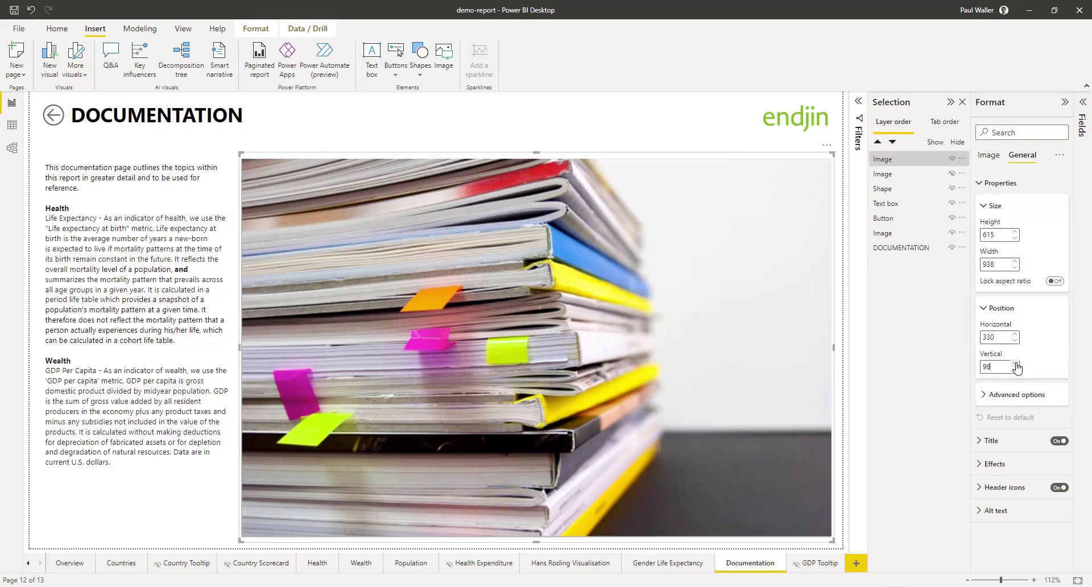
pyautogui.click(1016, 364)
pyautogui.click(1016, 341)
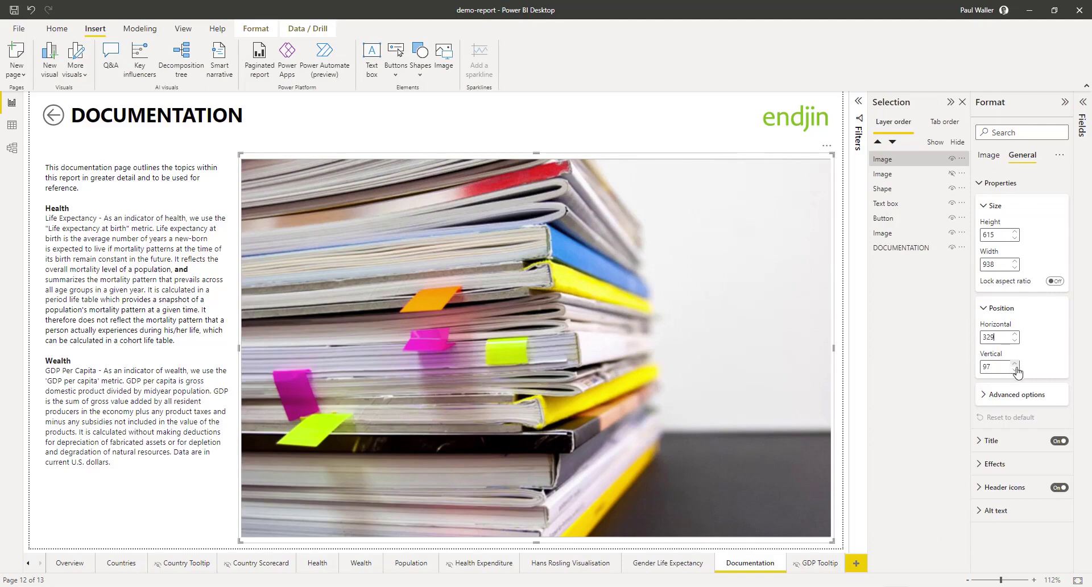
pyautogui.click(1016, 371)
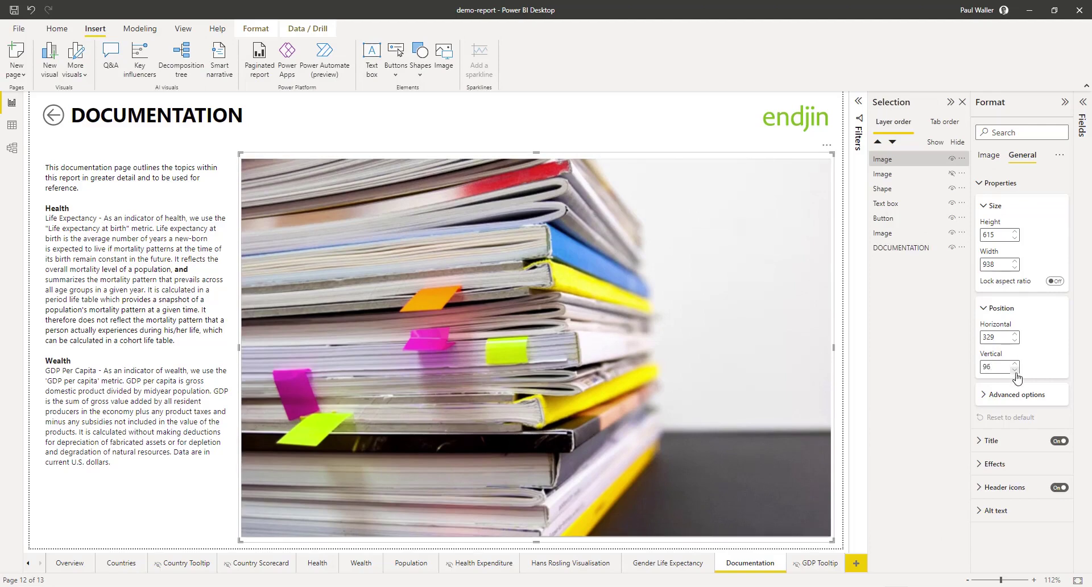
# - Fine-tune the image to a height of 616 and a width of 939, with a vertical position of 96
pyautogui.click(1016, 238)
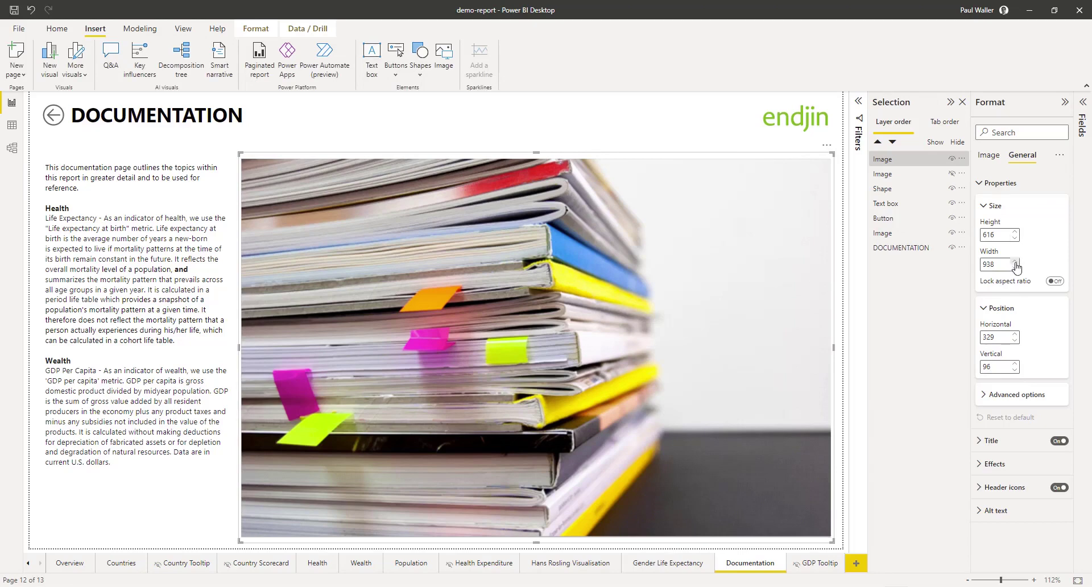
pyautogui.click(1016, 261)
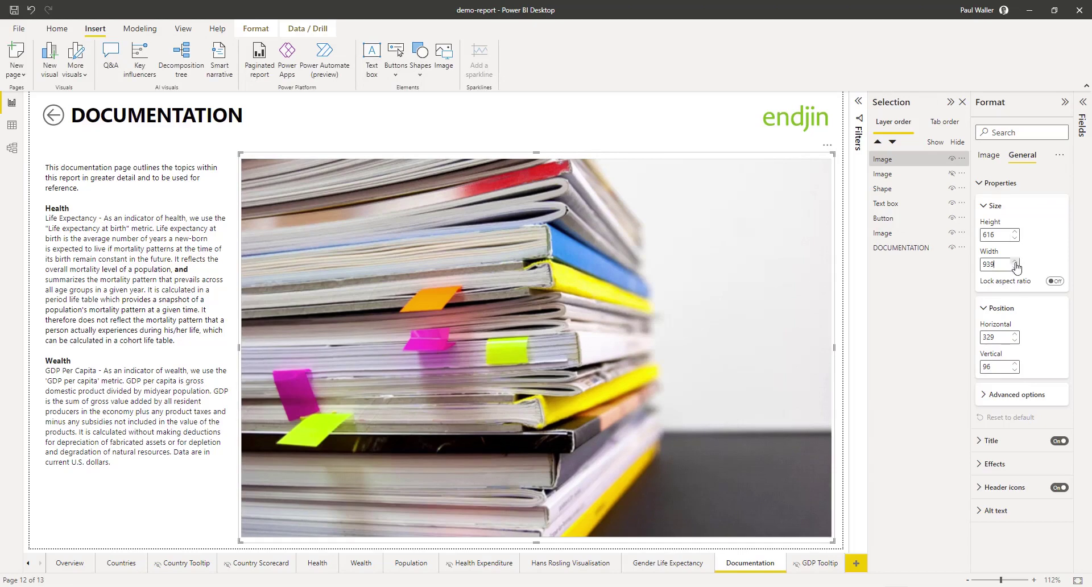
pyautogui.click(1015, 365)
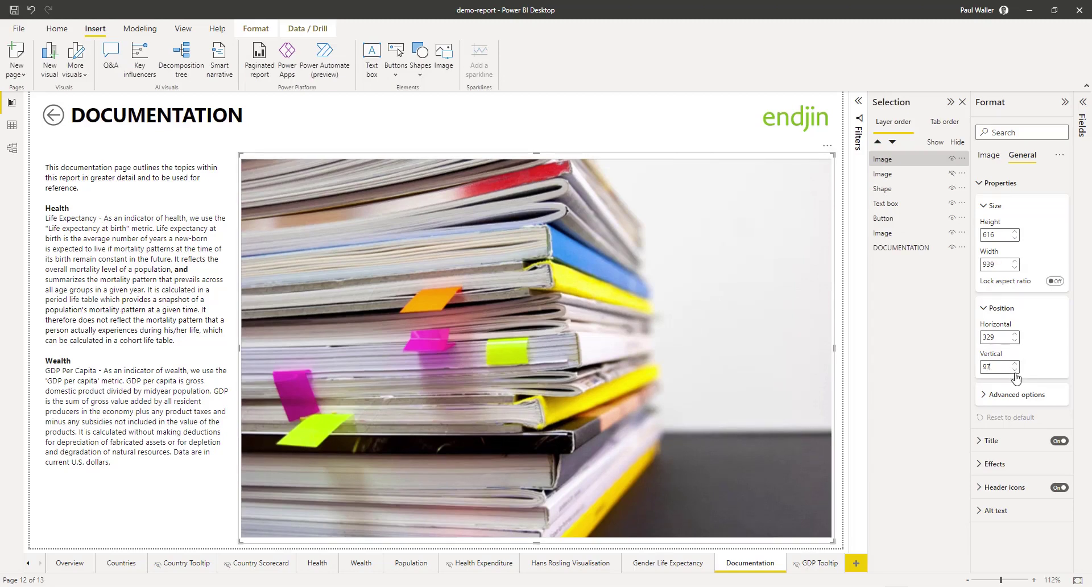
pyautogui.click(1015, 367)
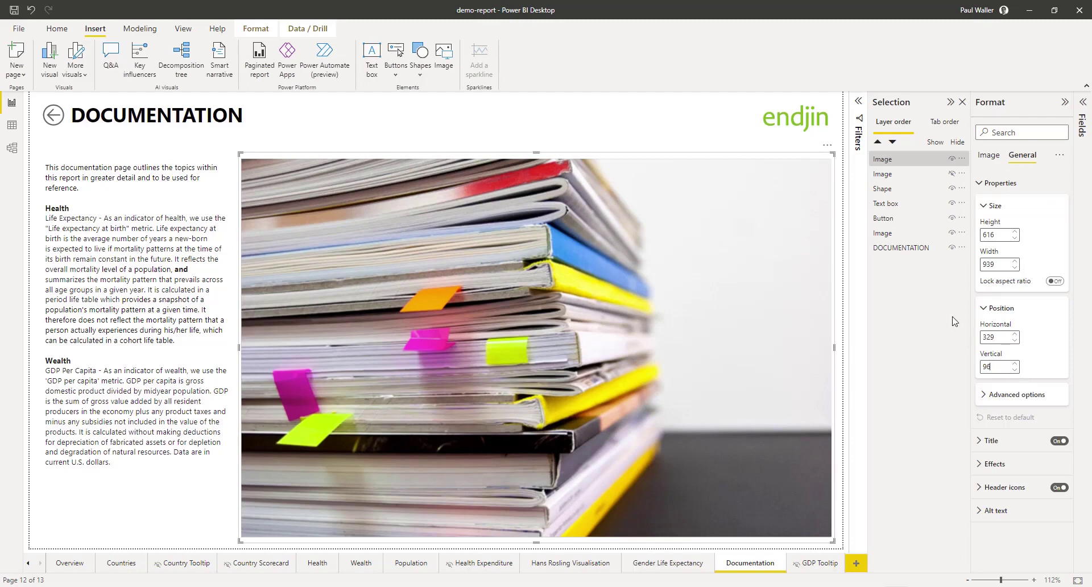
# - Deselect the image and hide the grey placeholder shape behind it
pyautogui.click(651, 128)
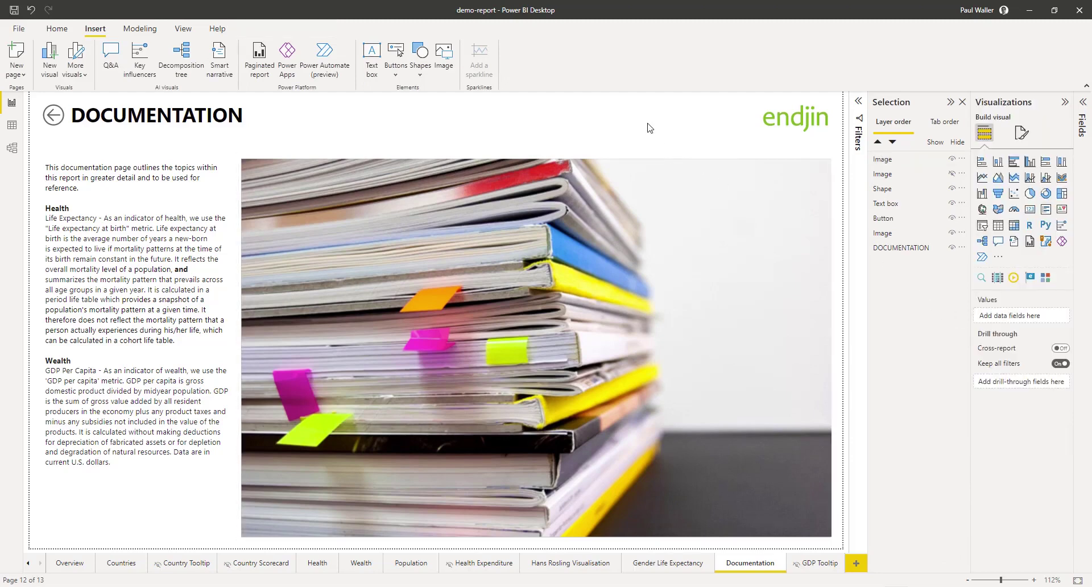
pyautogui.click(951, 190)
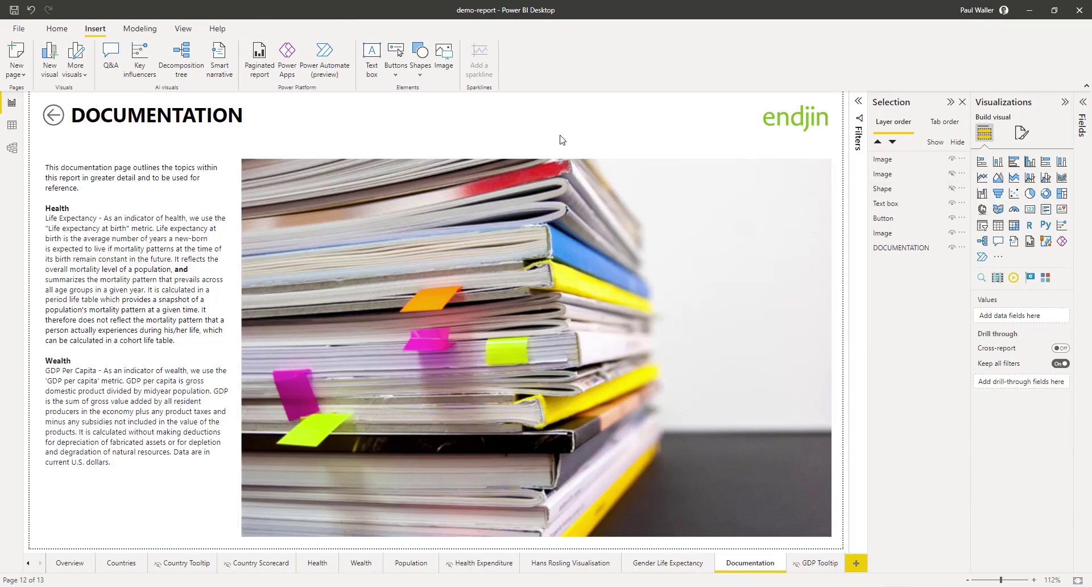